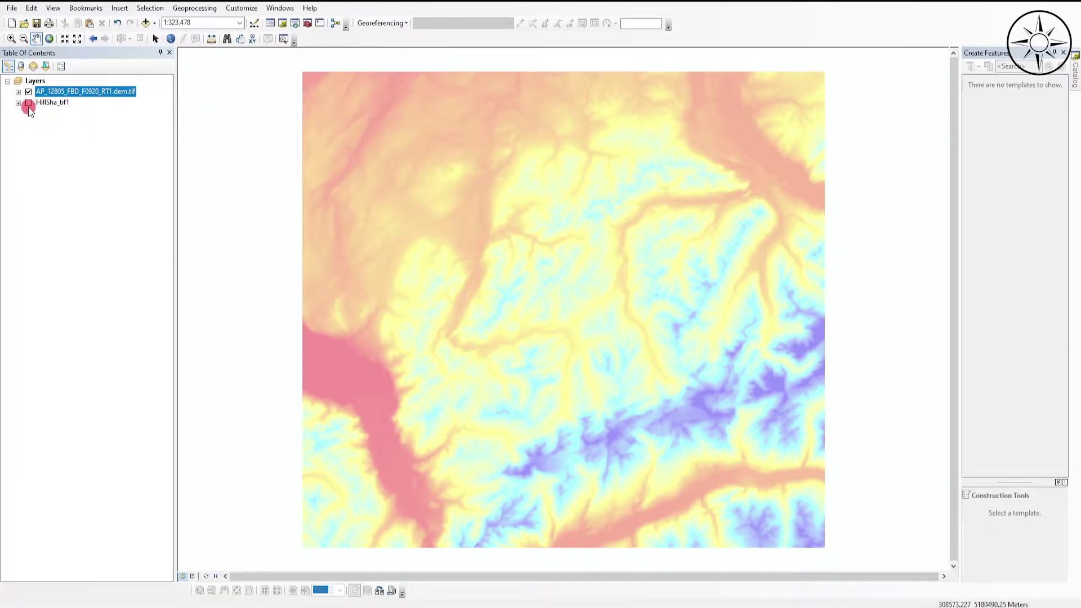
Turn on the HillSha_tif1 layer to preview it
left_click(28, 104)
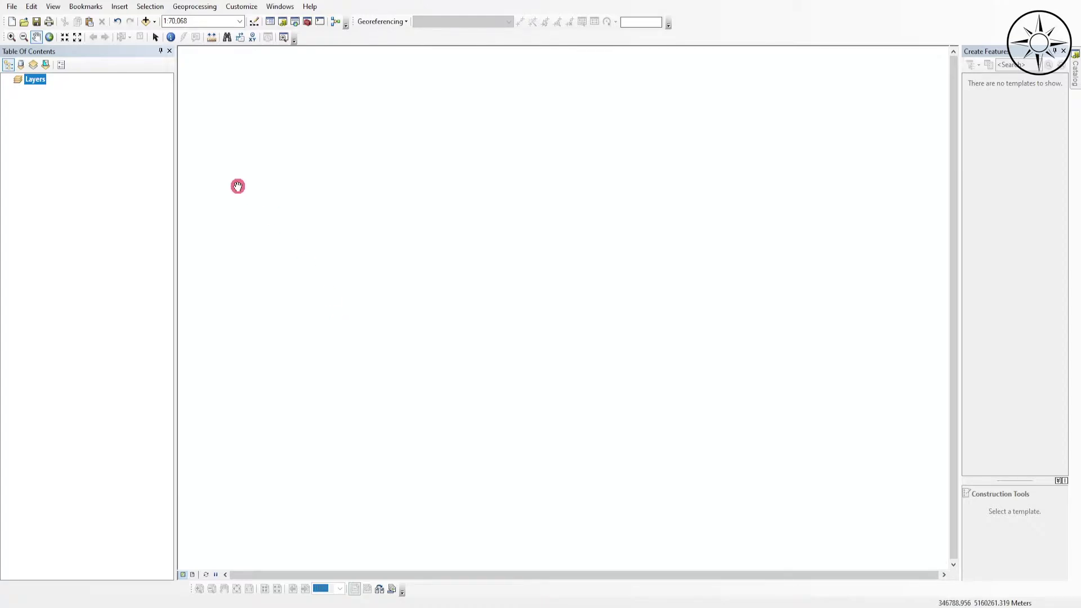
Add AP_12805_FBD_F0920_RT1.dem.tif from its folder and dismiss the coordinate system warning
left_click(146, 21)
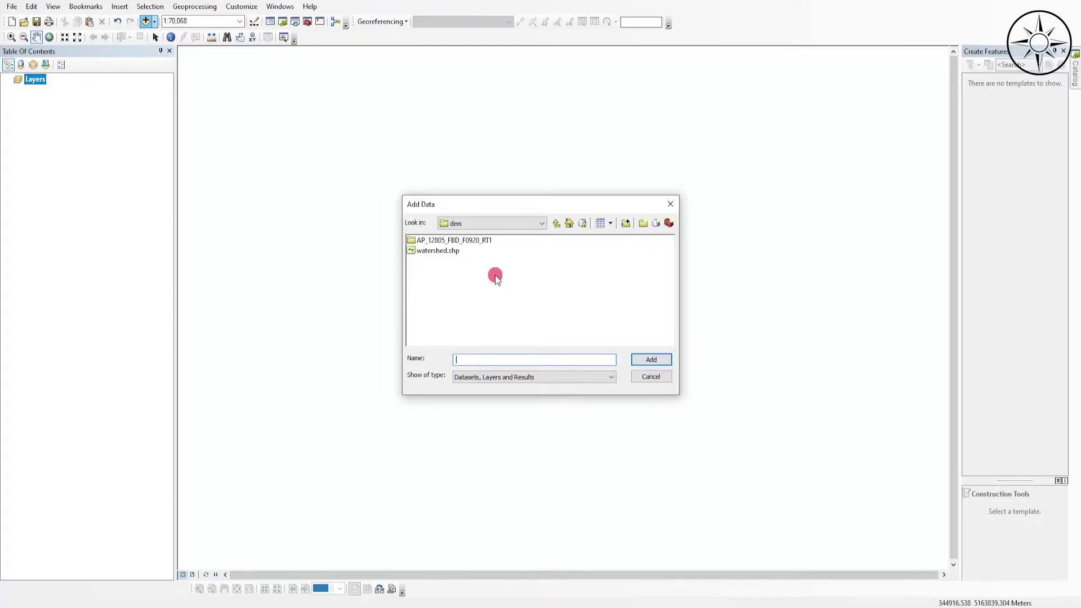
double_click(486, 241)
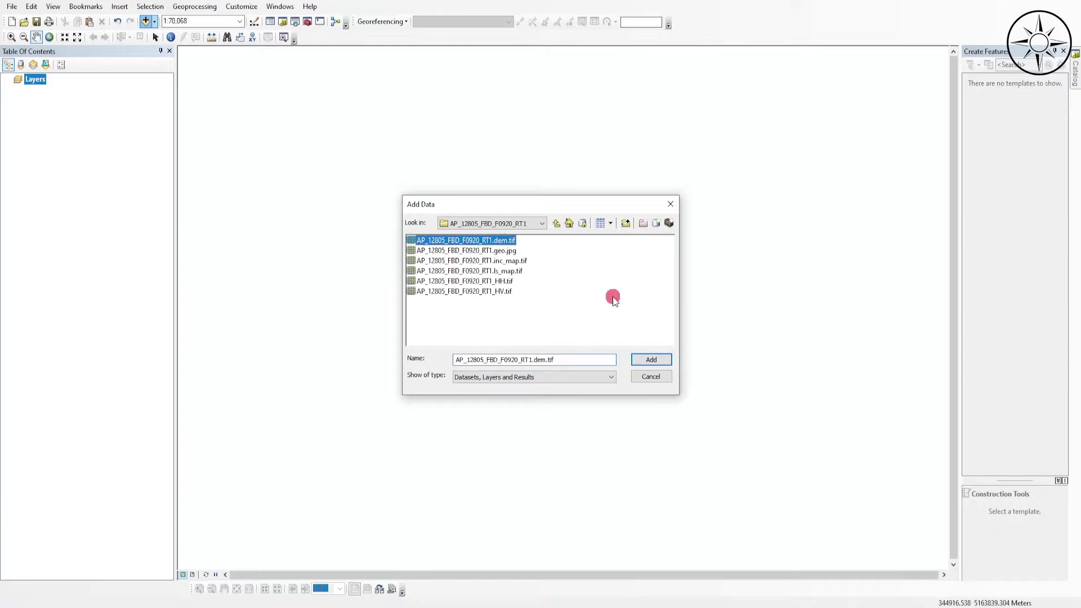
left_click(653, 360)
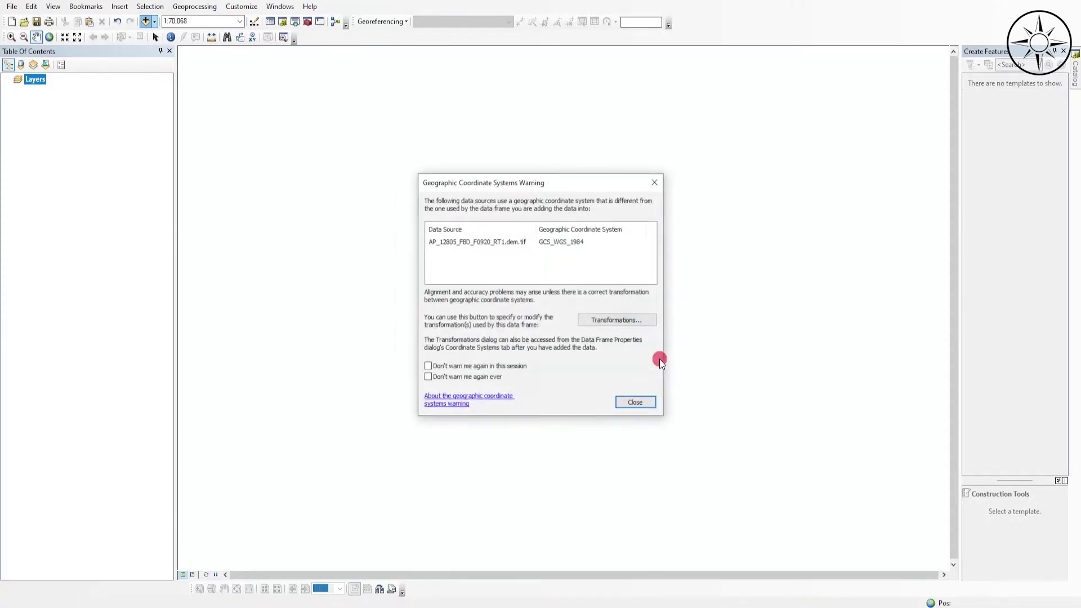
left_click(643, 407)
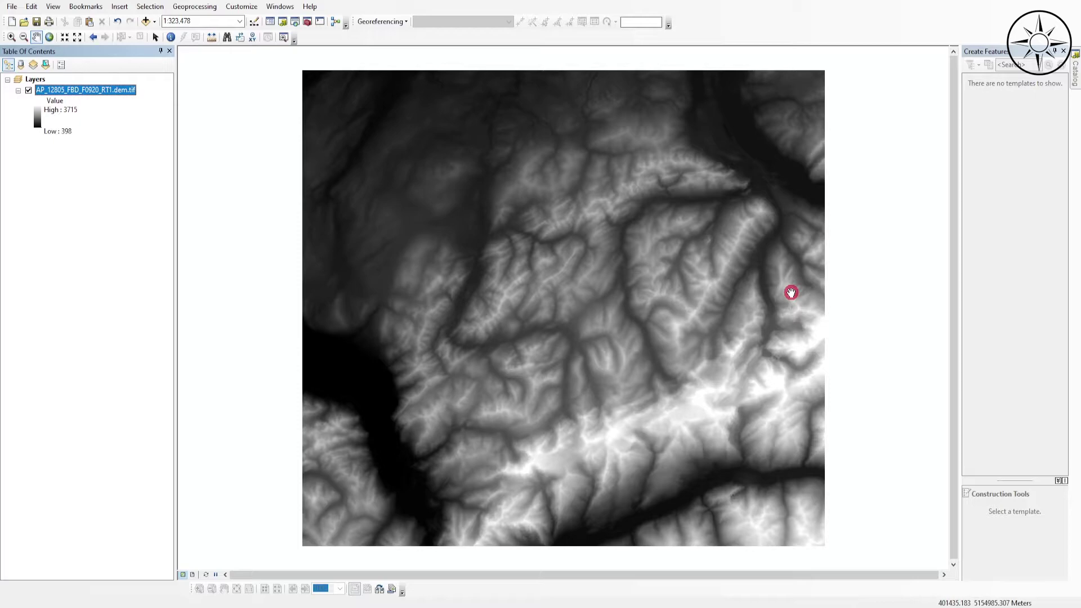
Search for 'hillshade' and launch the Hillshade (Spatial Analyst) tool
left_click(295, 25)
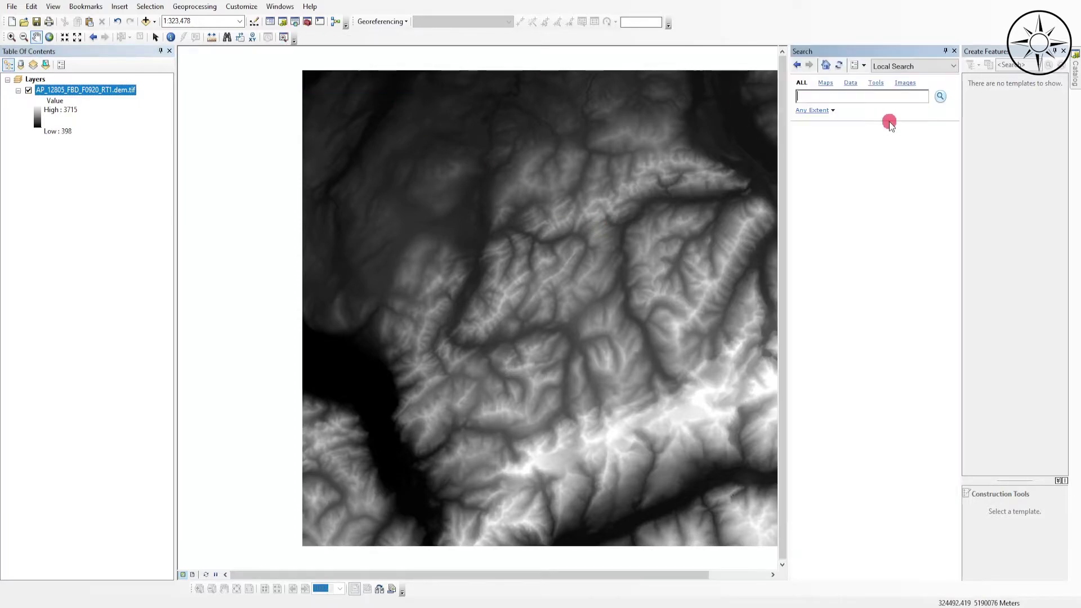
left_click(861, 97)
type("hi")
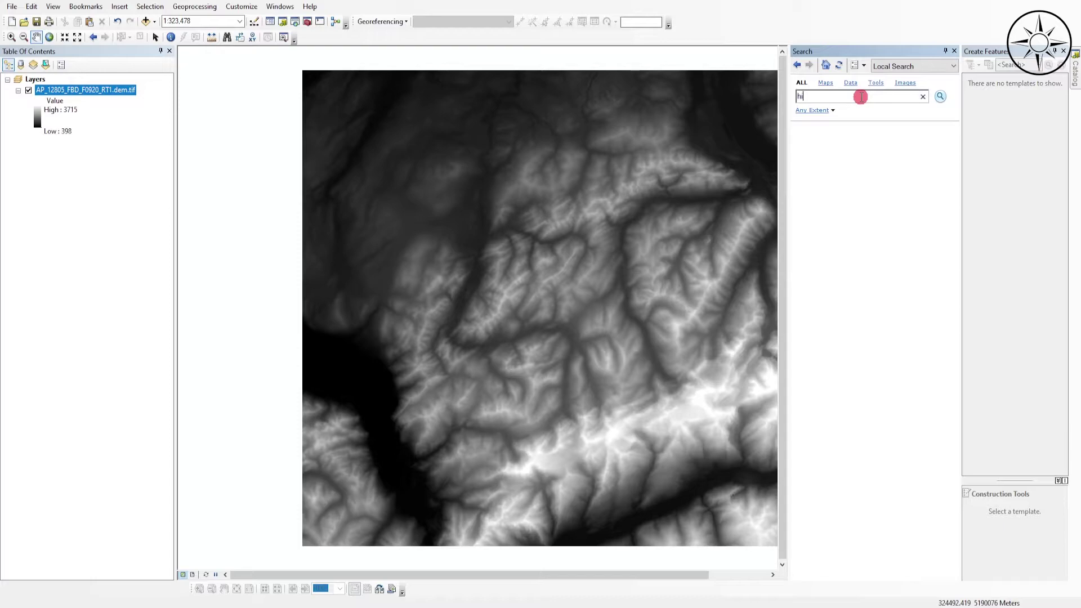
type("llshade")
key("Return")
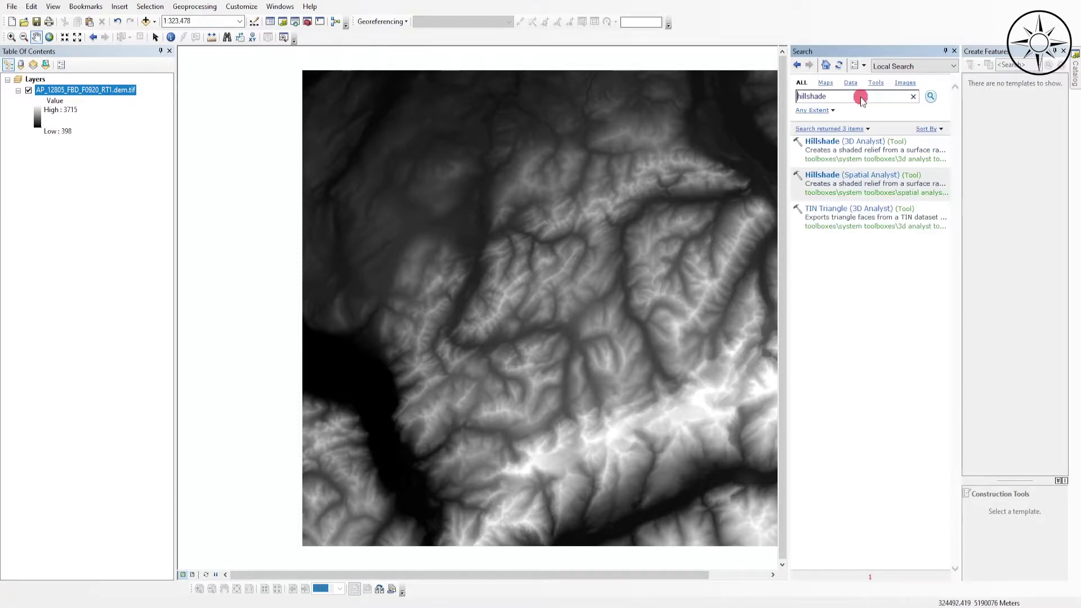
left_click(839, 177)
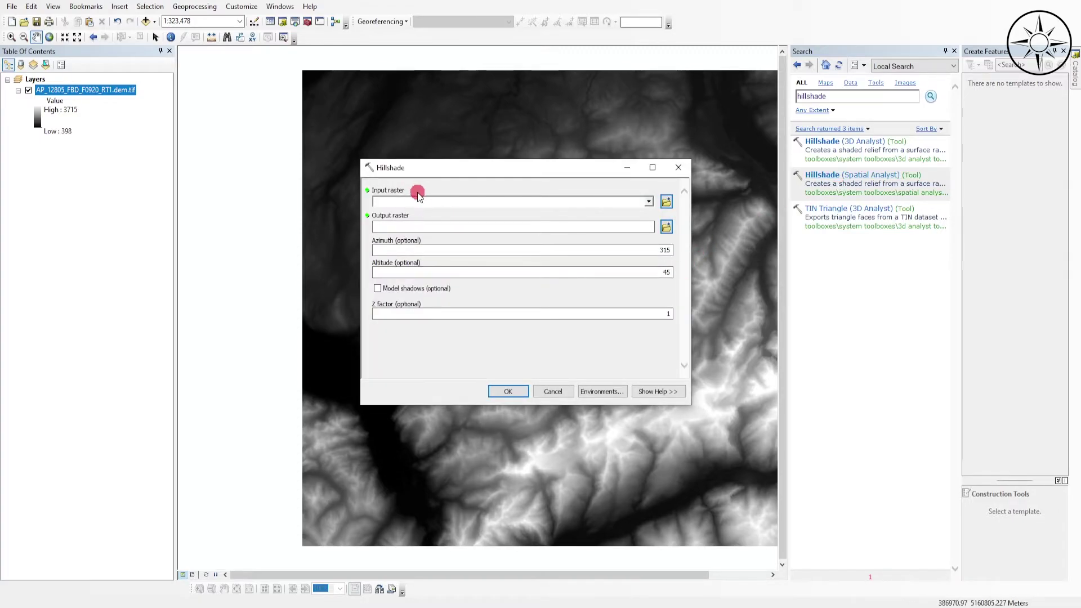
Run Hillshade on the DEM raster, keeping default output HillSha_tif1, azimuth 315, altitude 45
left_click(650, 203)
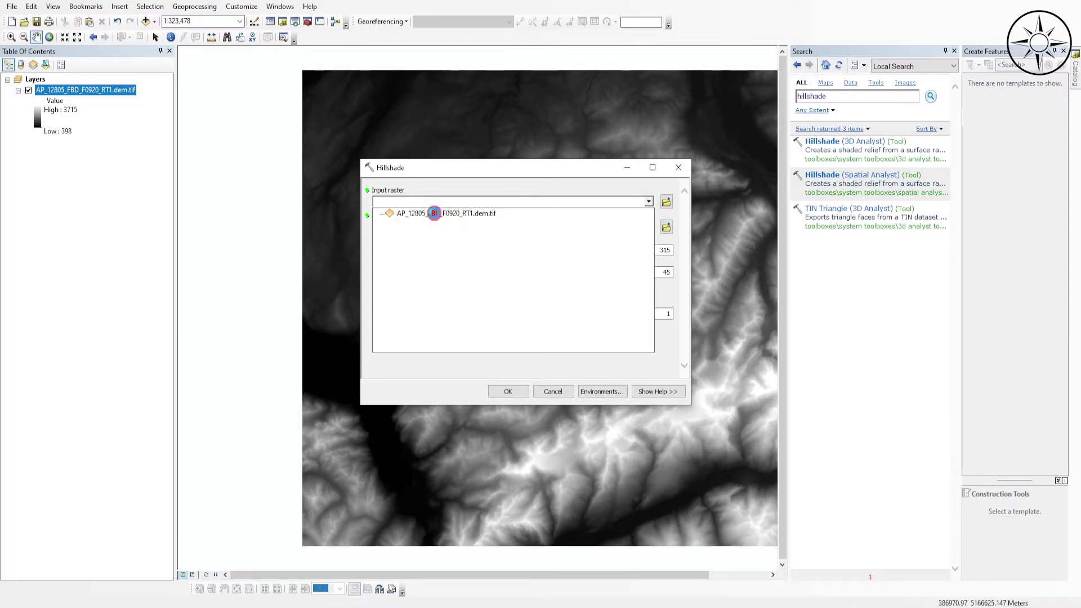
left_click(434, 213)
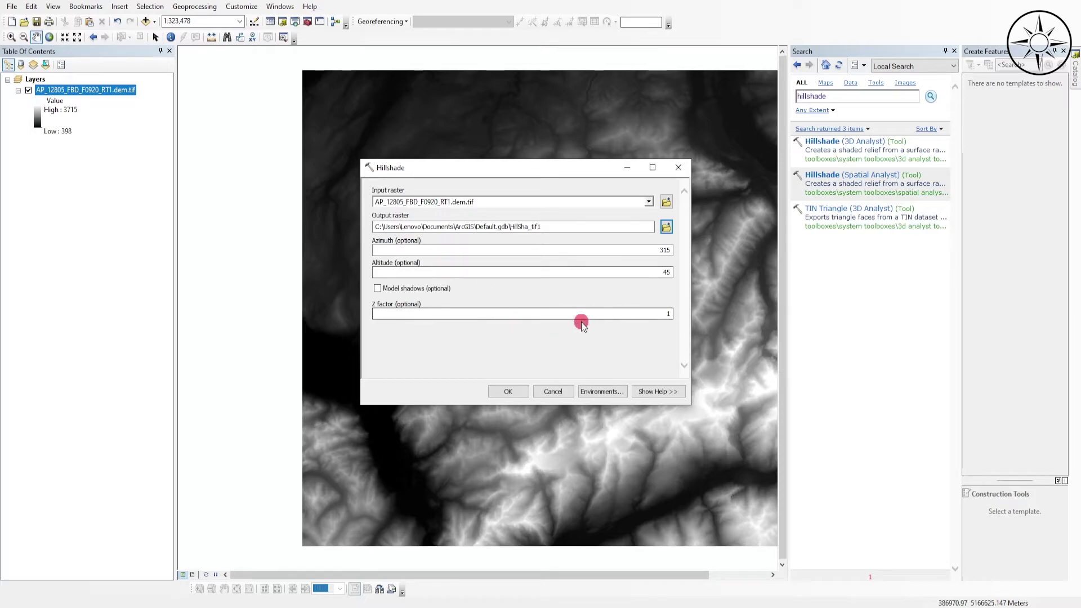
left_click(509, 390)
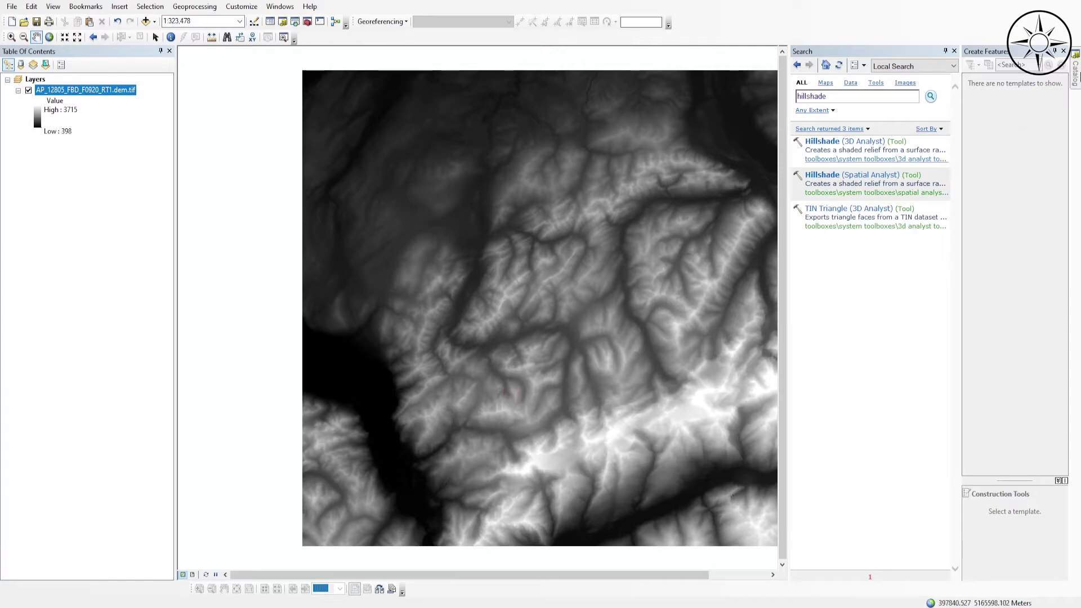
Close the Search window so HillSha_tif1 displays over the DEM
left_click(955, 51)
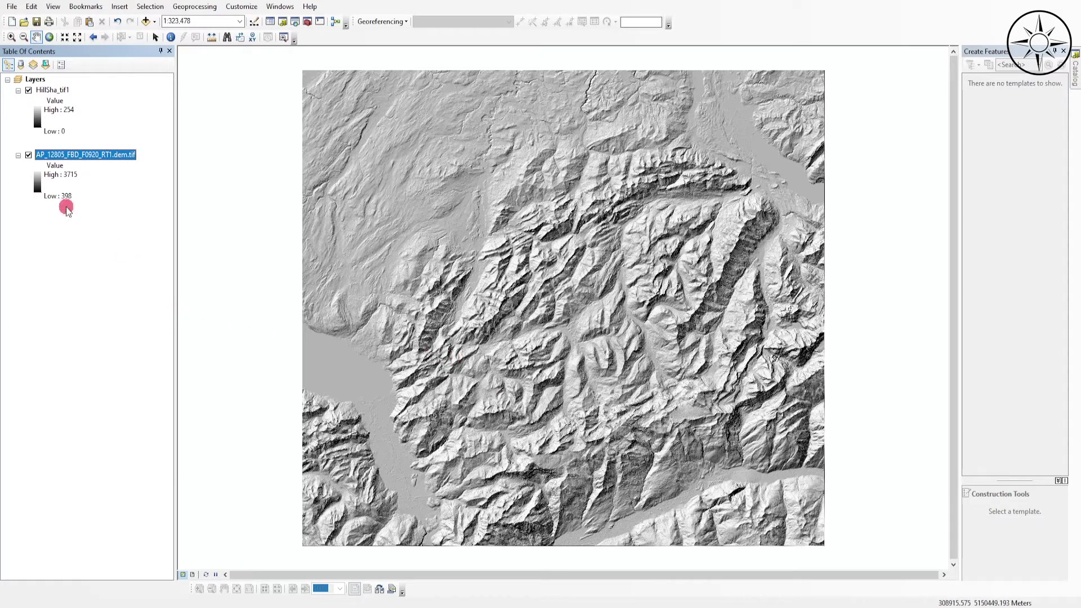
Apply the red-yellow-blue colour ramp to the DEM and move it above HillSha_tif1
left_click(39, 192)
left_click(136, 235)
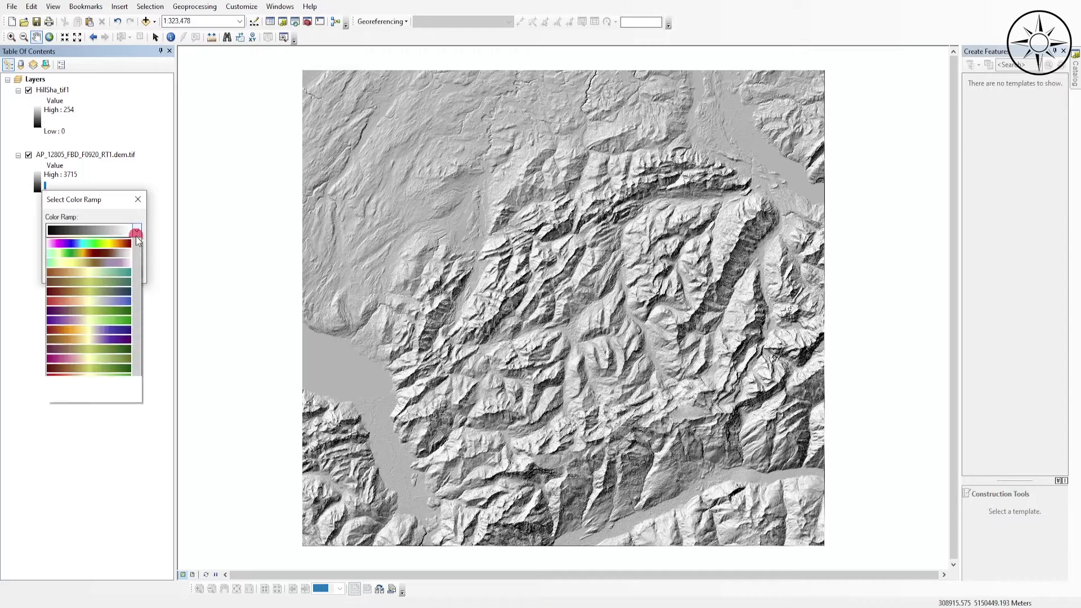
left_click(103, 261)
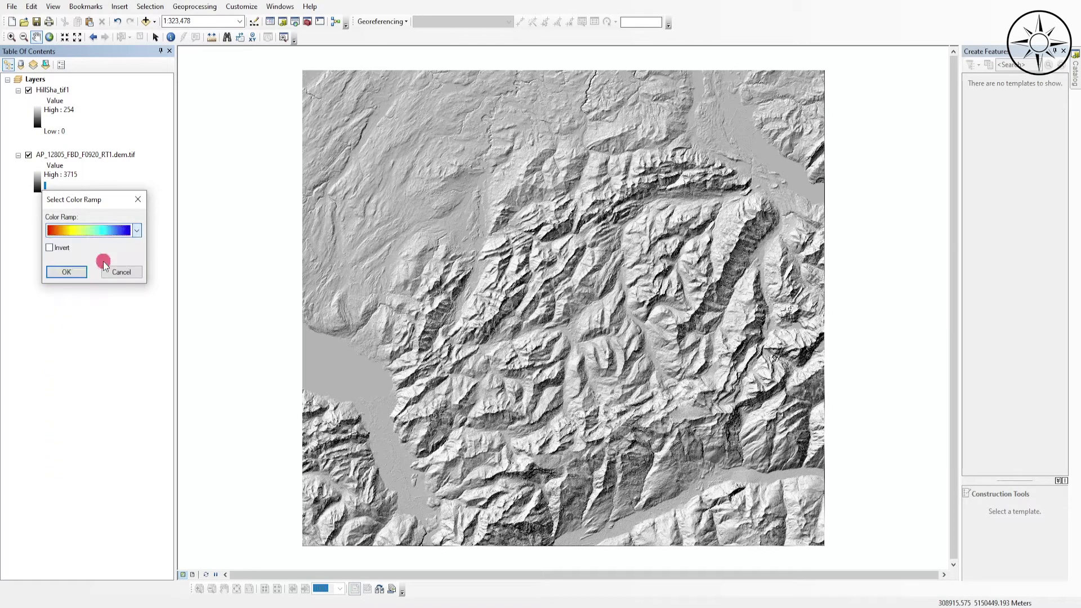
left_click(72, 274)
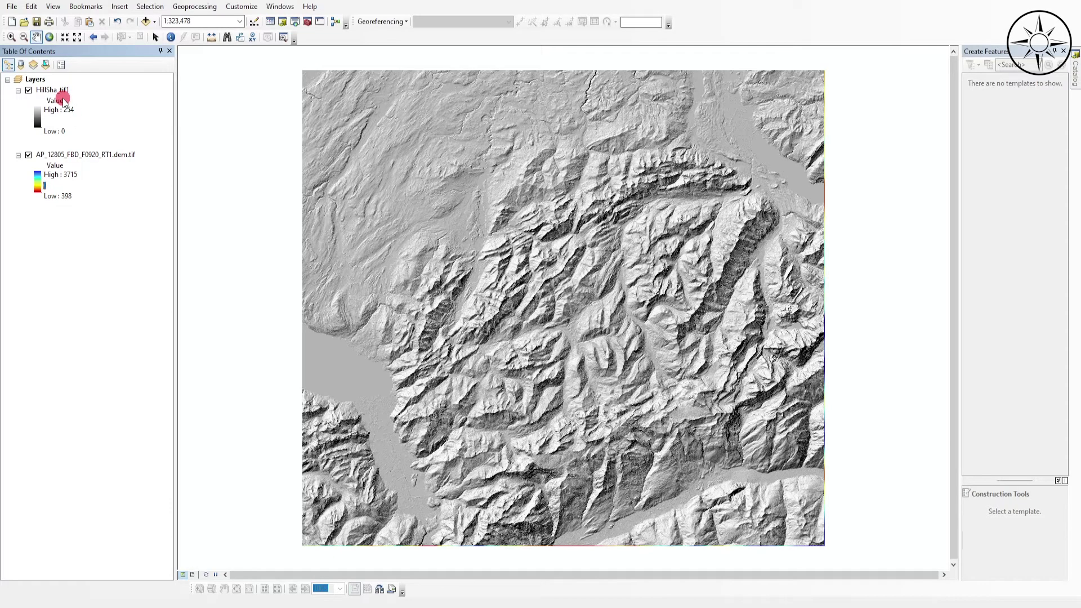
left_click(90, 156)
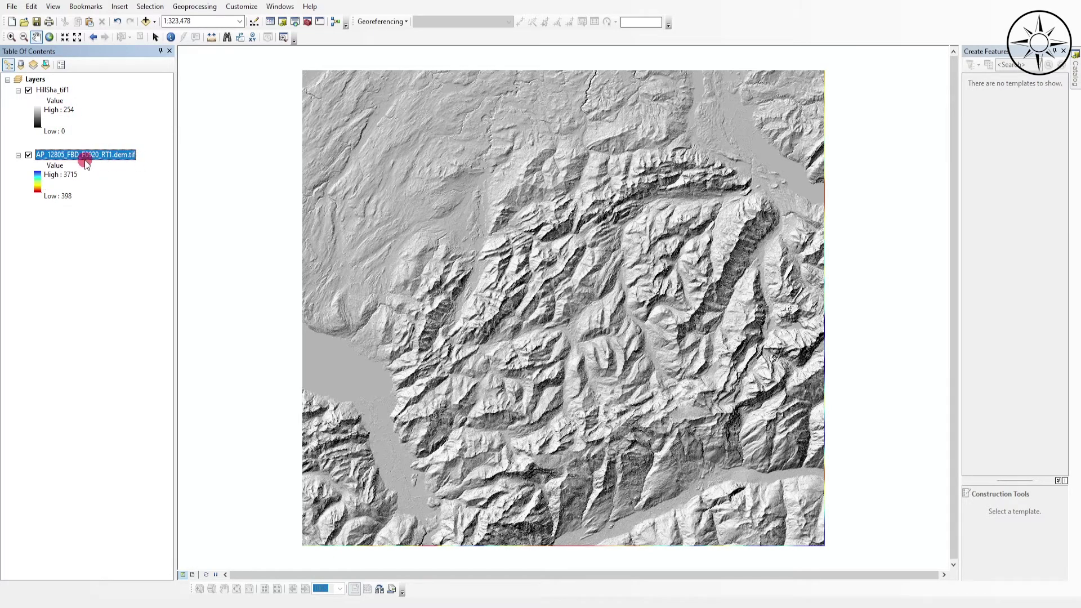
left_click_drag(84, 162, 80, 84)
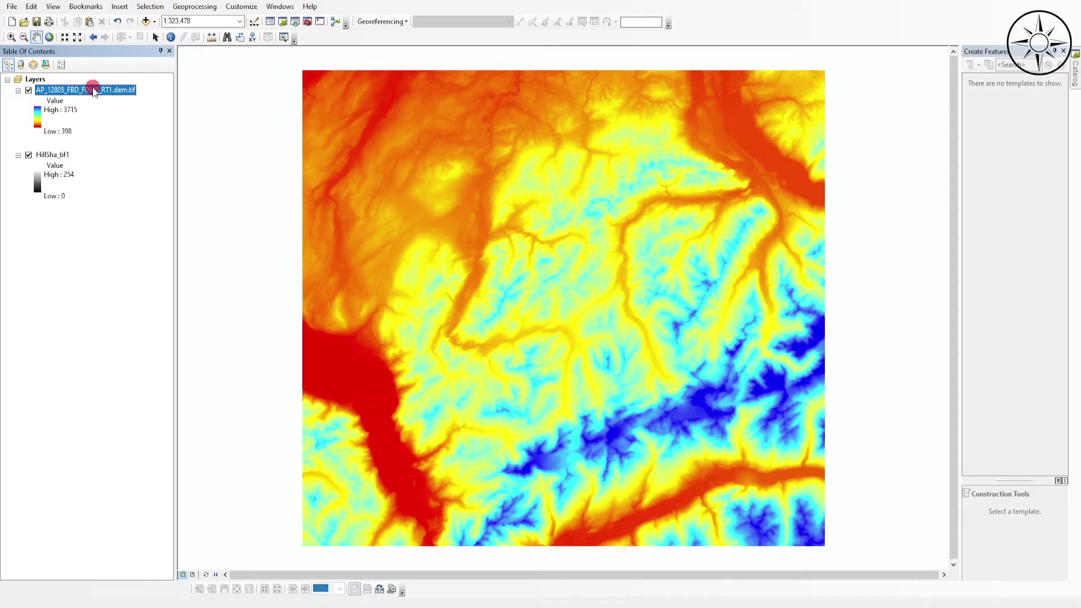
Set the DEM layer's display transparency to 40% in its Layer Properties
right_click(81, 92)
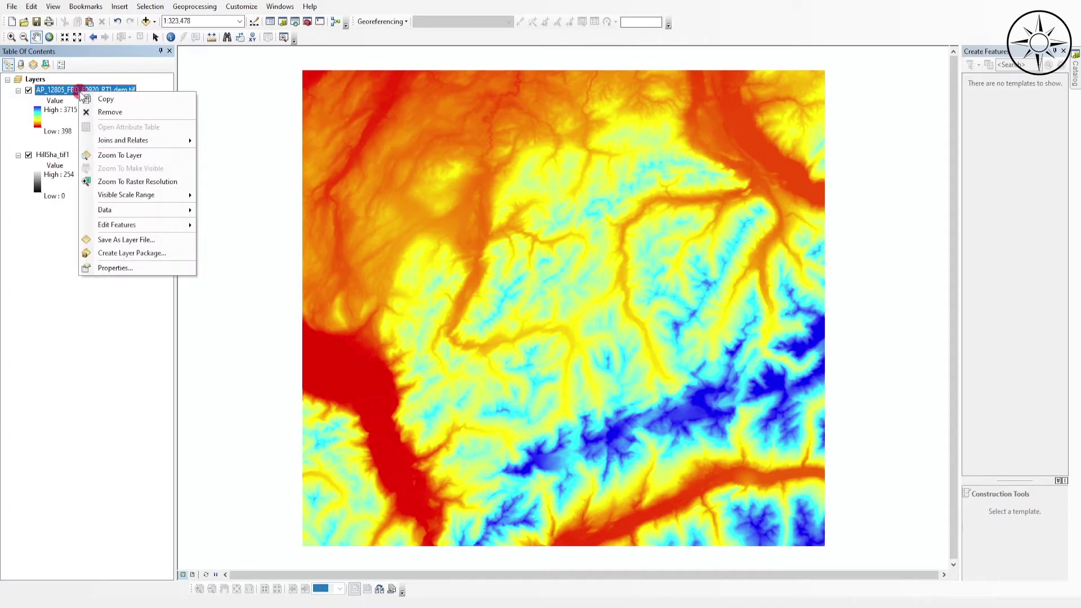
left_click(117, 268)
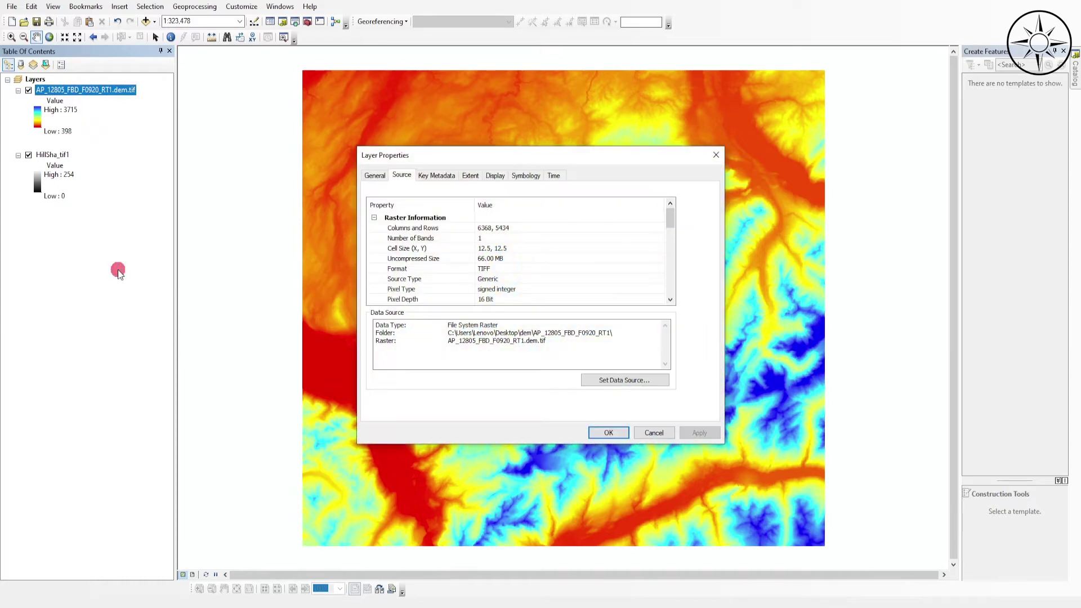
left_click(716, 155)
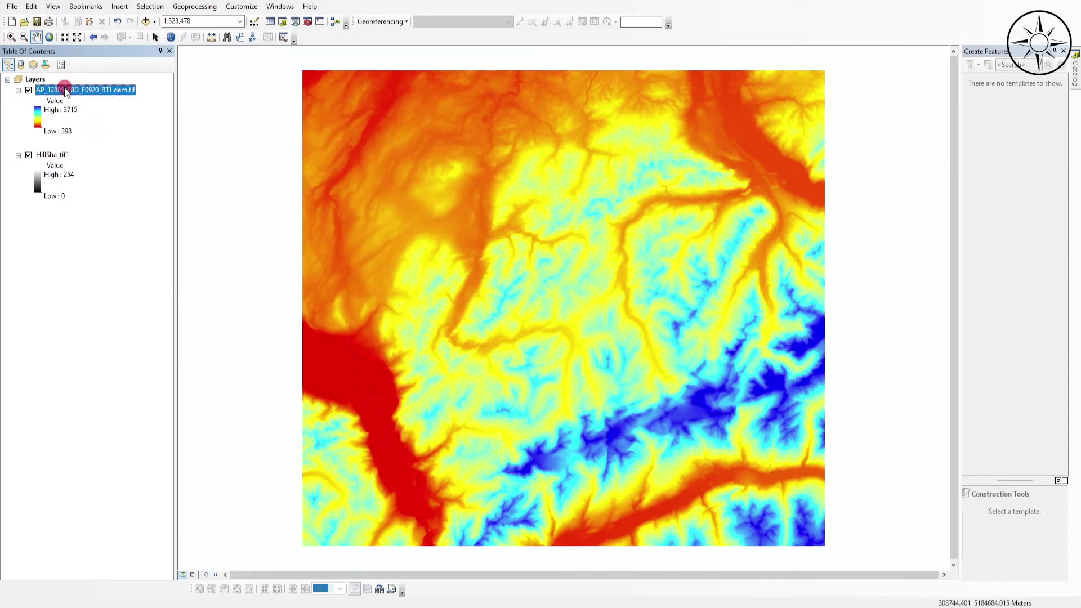
right_click(66, 91)
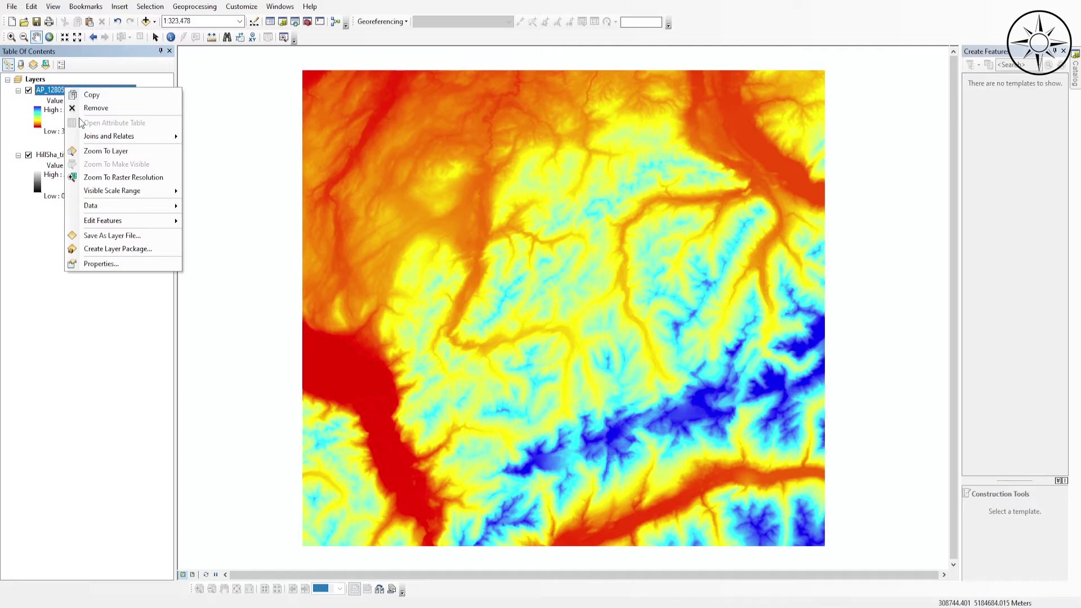
left_click(106, 264)
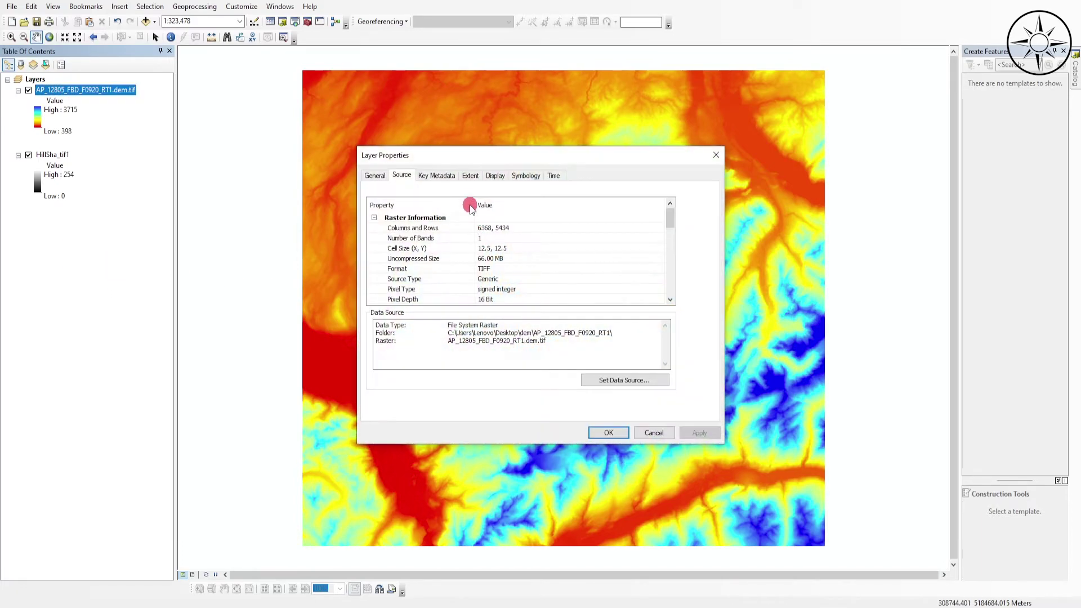
left_click(495, 175)
double_click(459, 306)
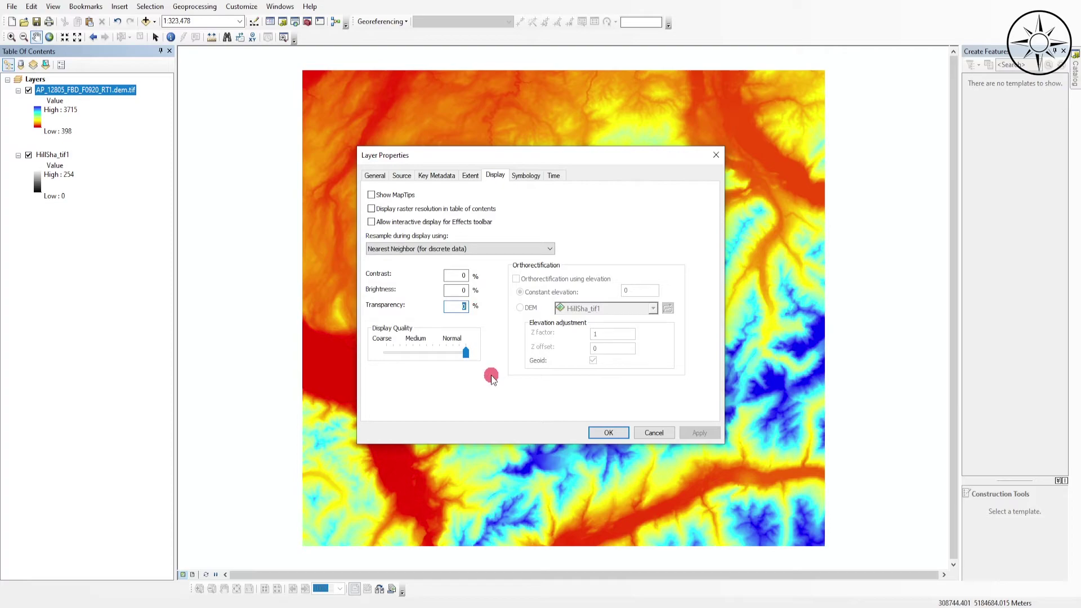
type("40")
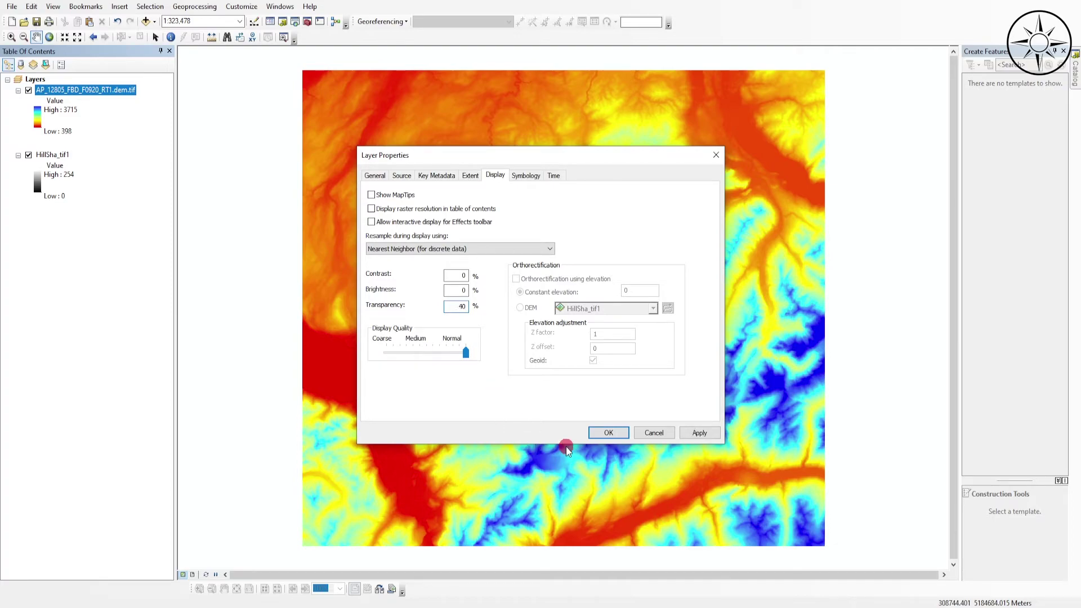
left_click(690, 437)
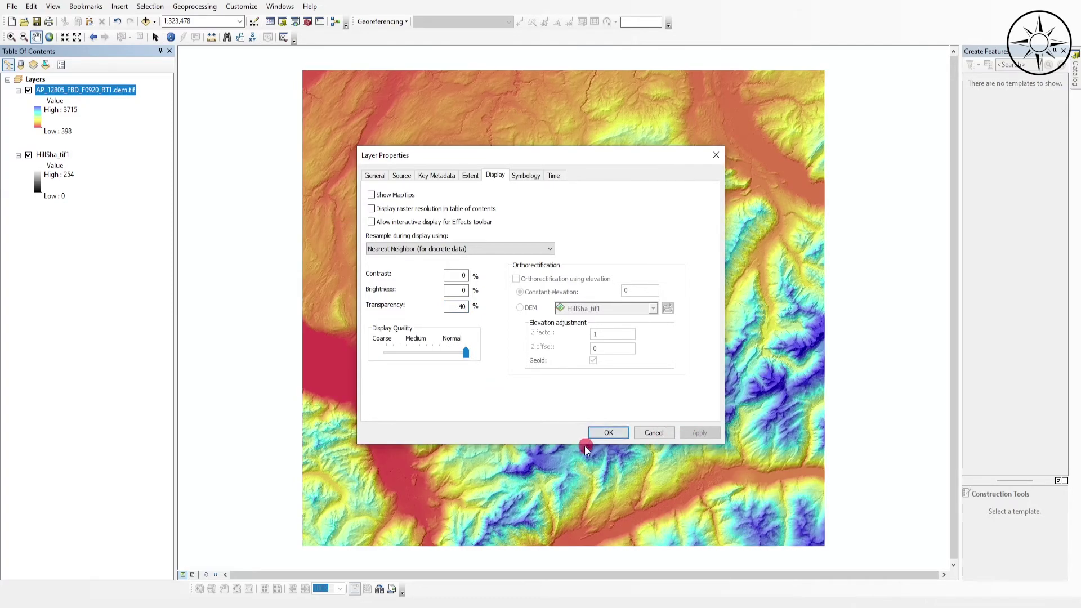
left_click(602, 433)
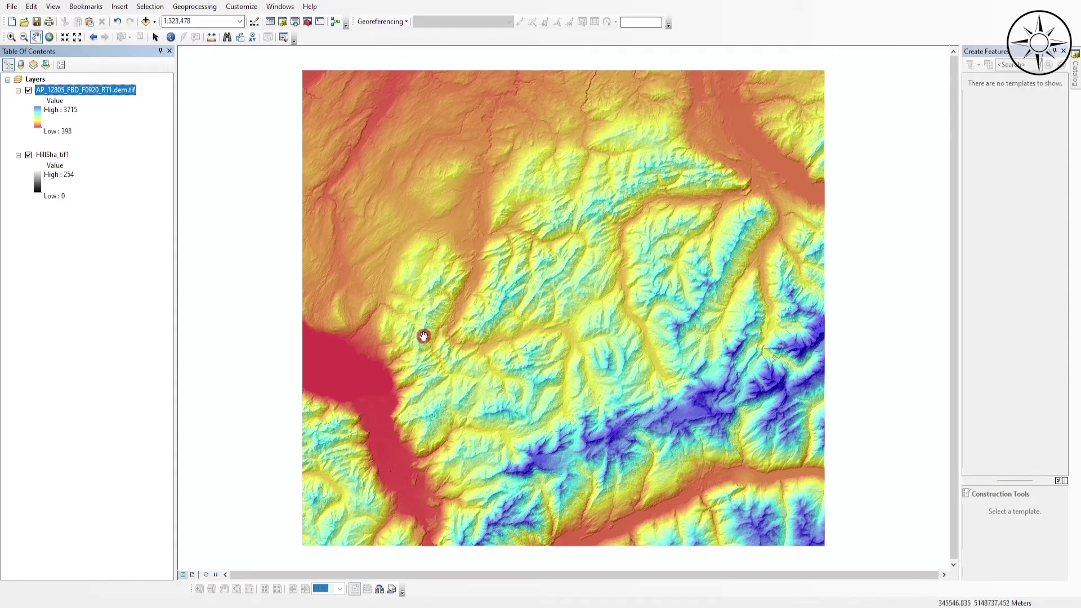
Change the DEM layer's transparency from 40% to 60% in Layer Properties
right_click(144, 92)
left_click(145, 269)
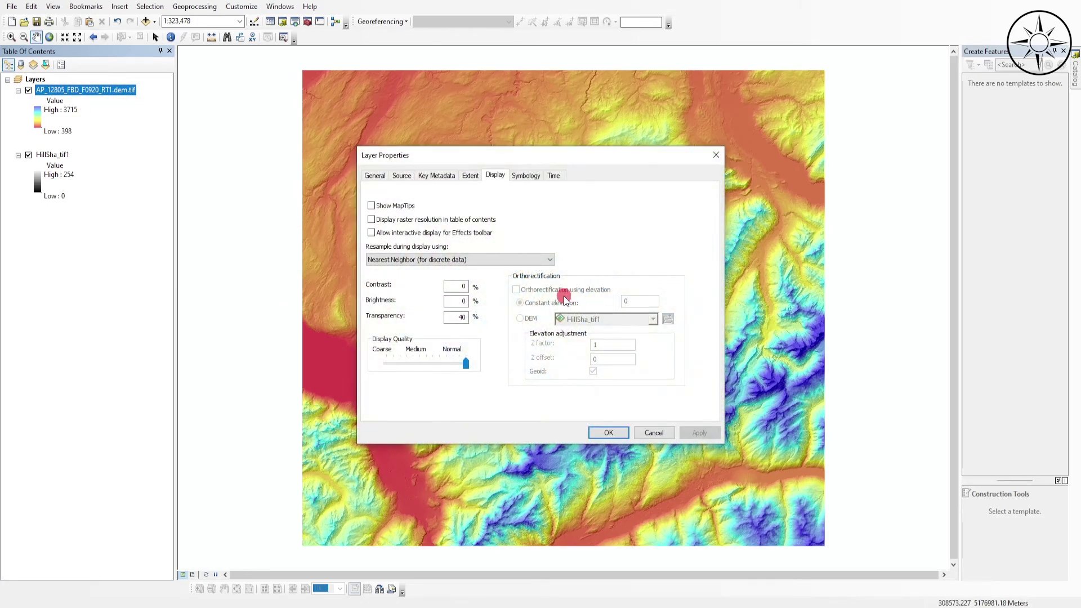
double_click(457, 317)
type("60")
left_click(710, 435)
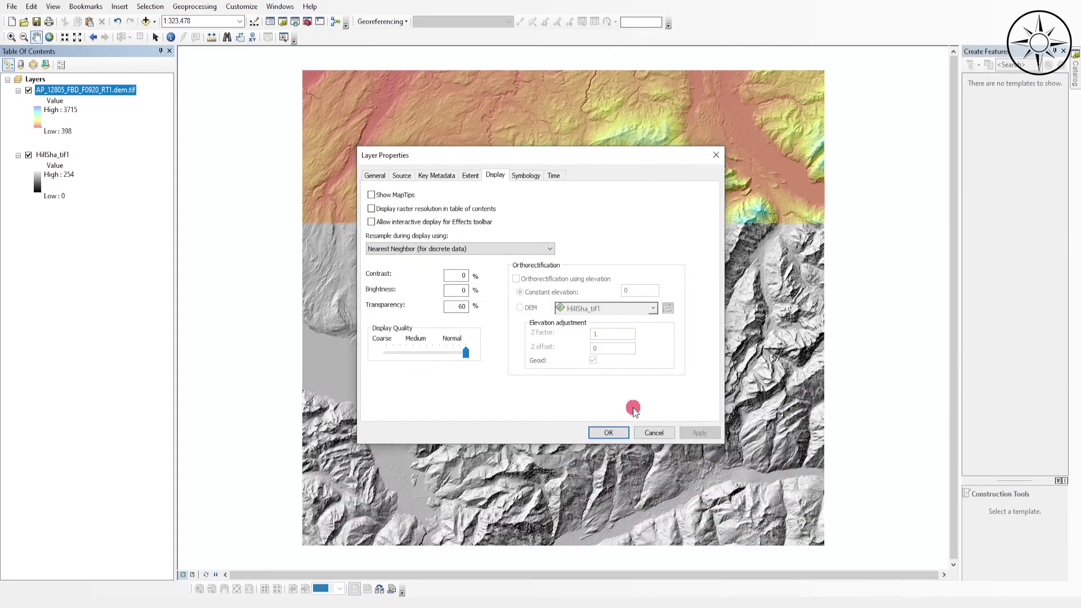
left_click(608, 432)
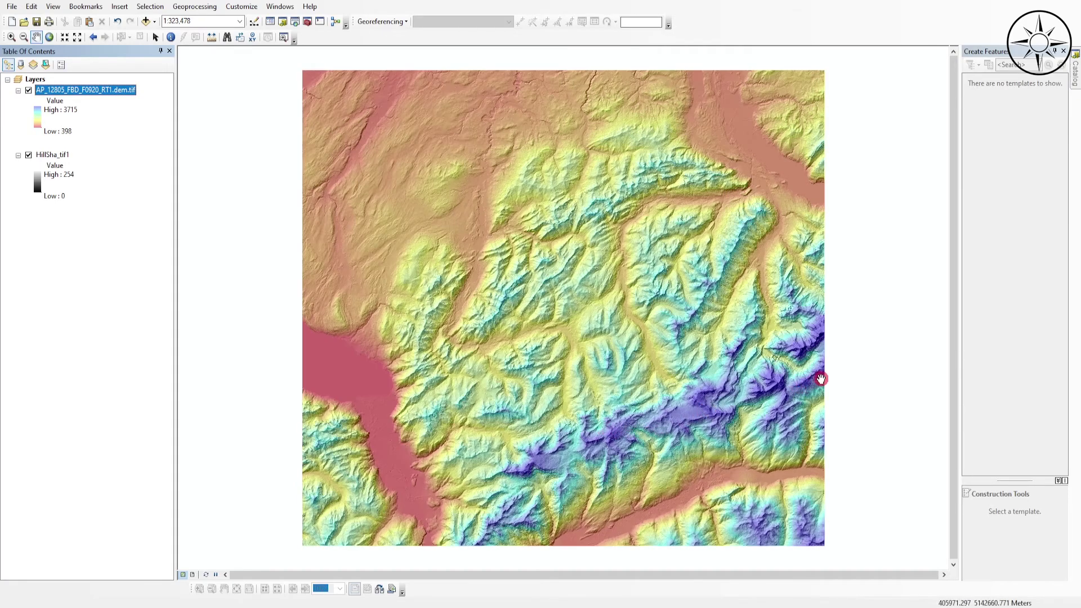